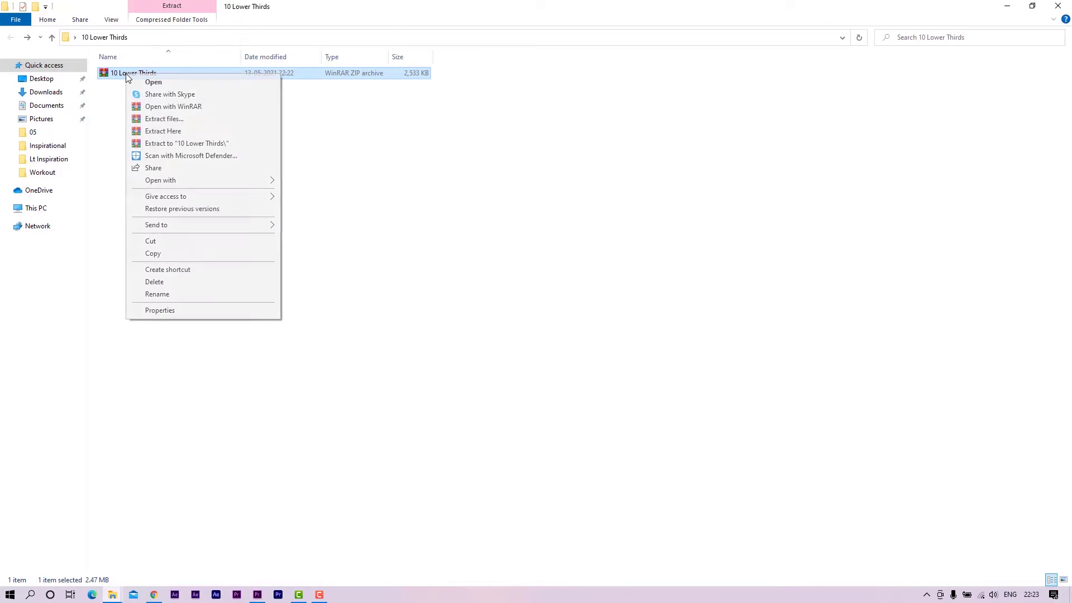
- Extract the 10 Lower Thirds archive into its folder and look inside the 2019+ folder
left_click(178, 131)
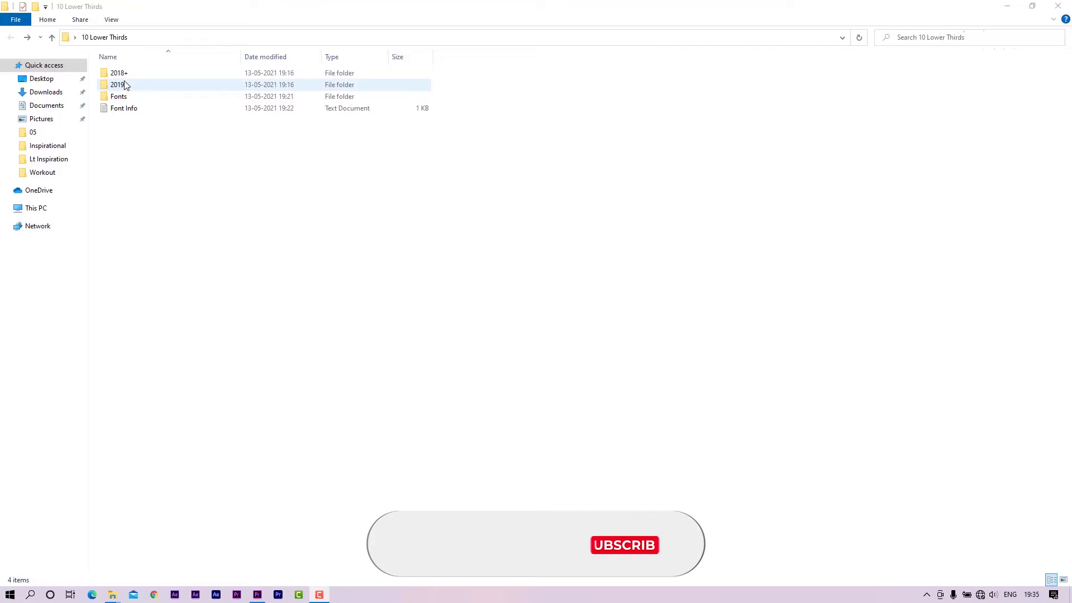
double_click(129, 88)
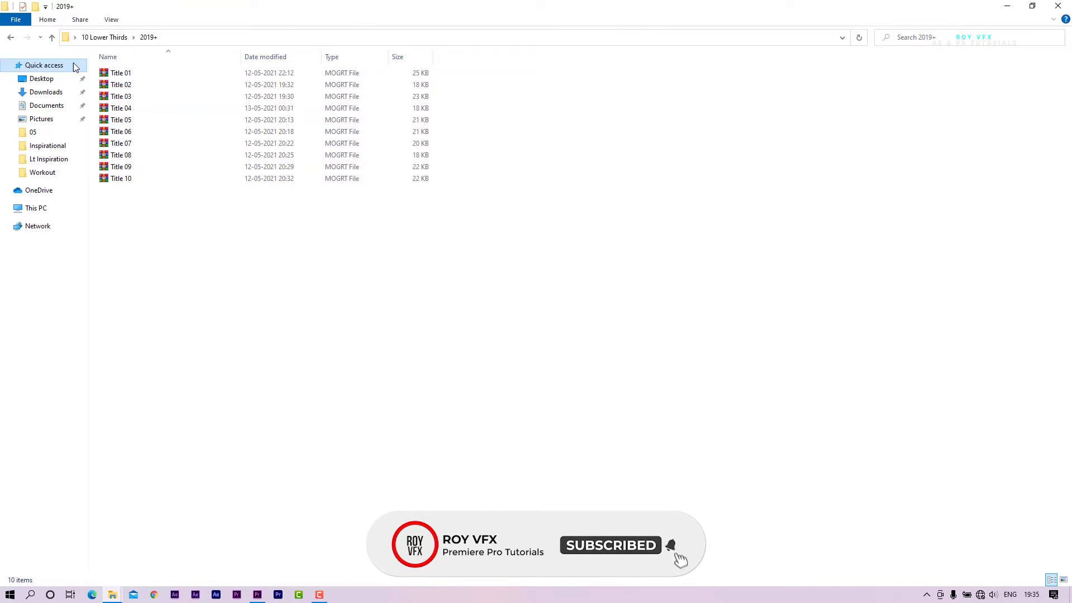
left_click(12, 40)
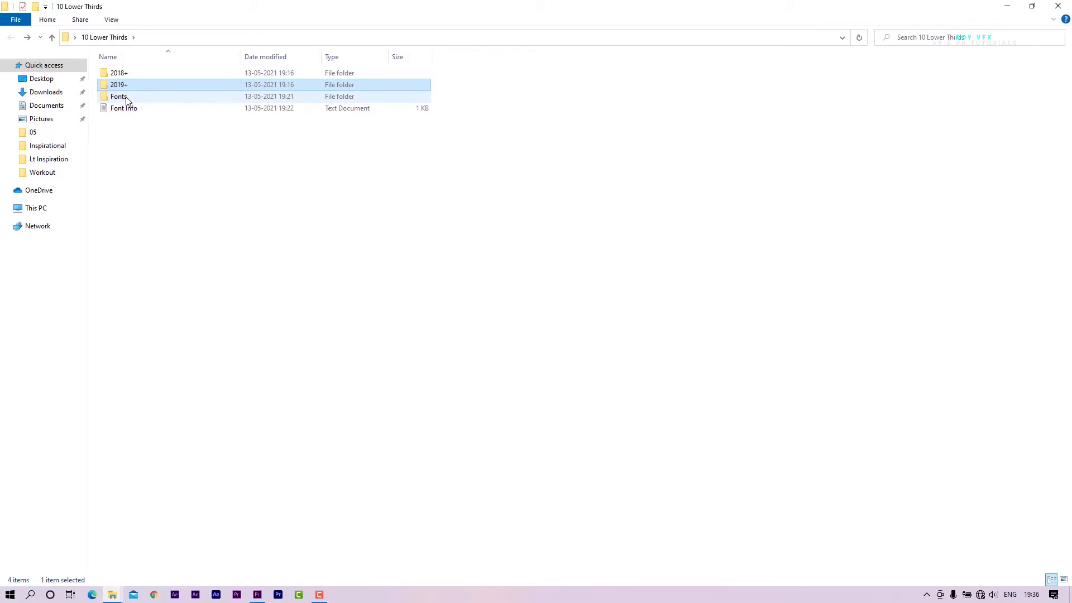
- Install all the font files in the pack's Fonts folder
double_click(127, 99)
left_click_drag(137, 385, 151, 75)
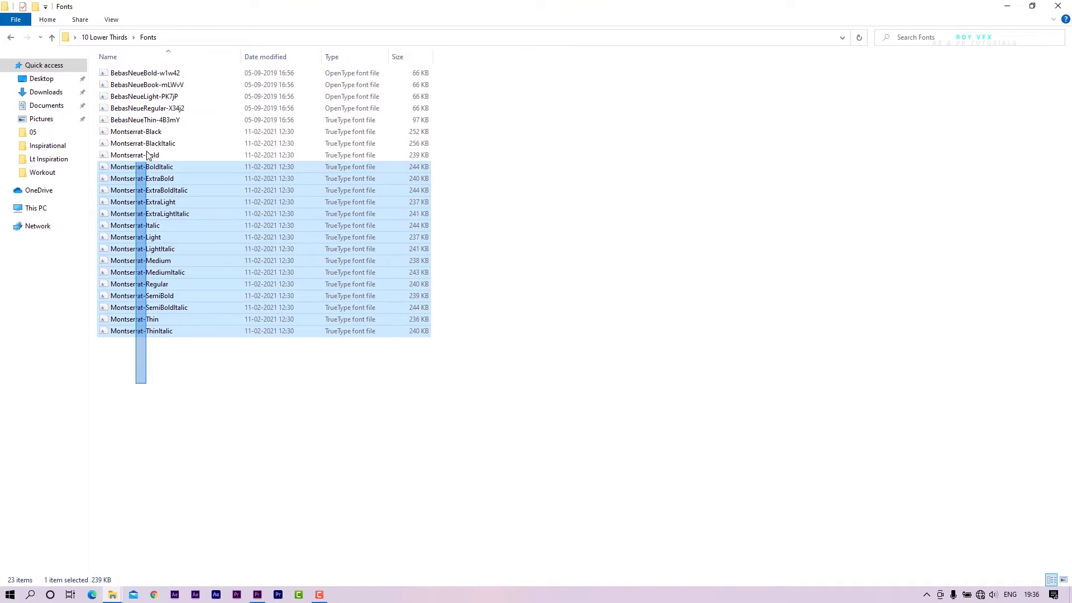
right_click(152, 75)
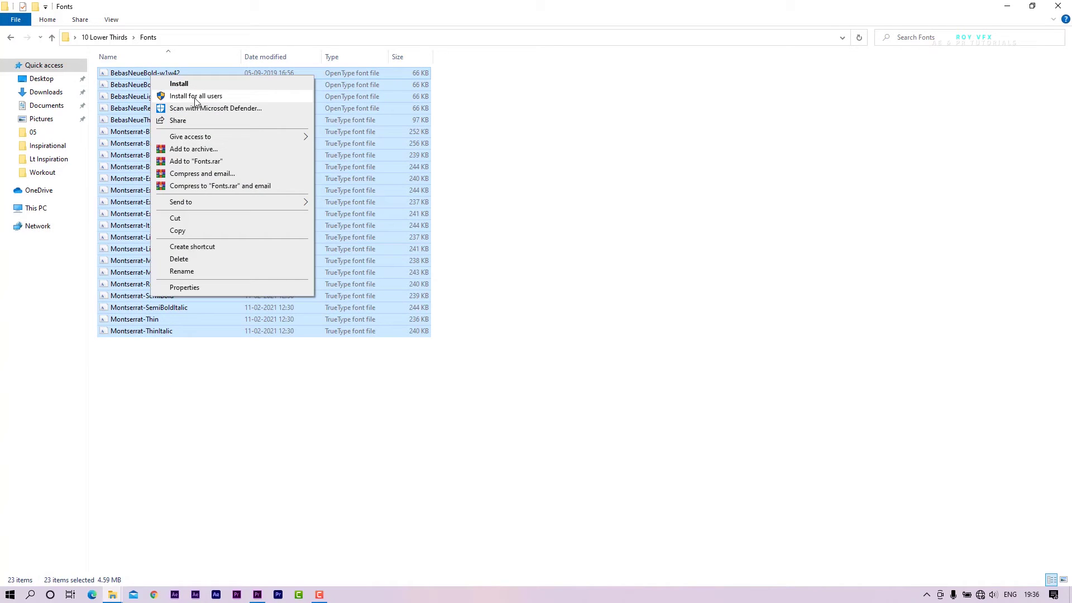
left_click(266, 378)
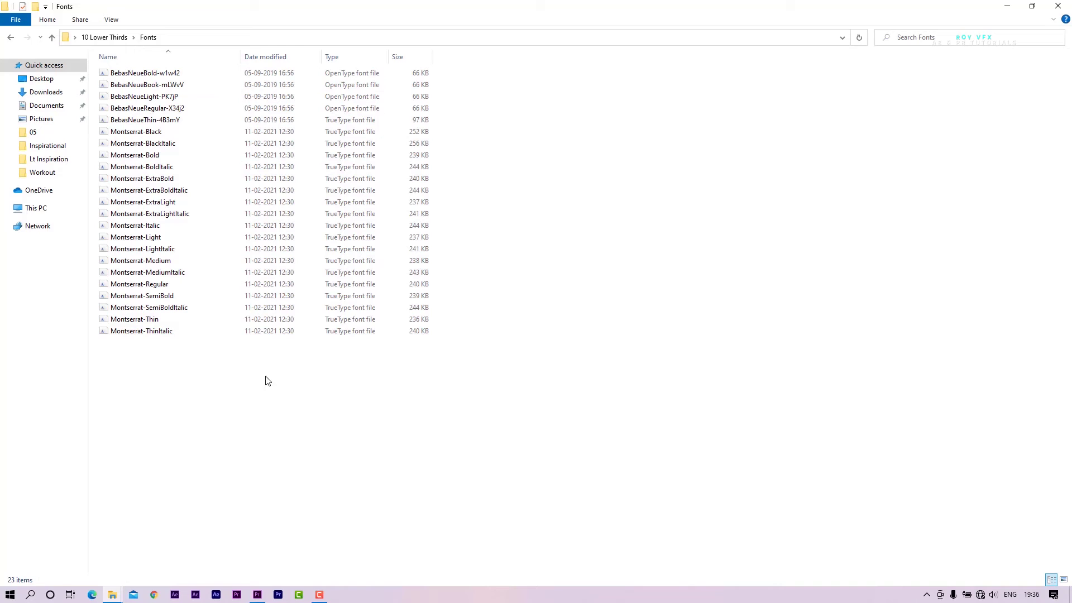
left_click(12, 39)
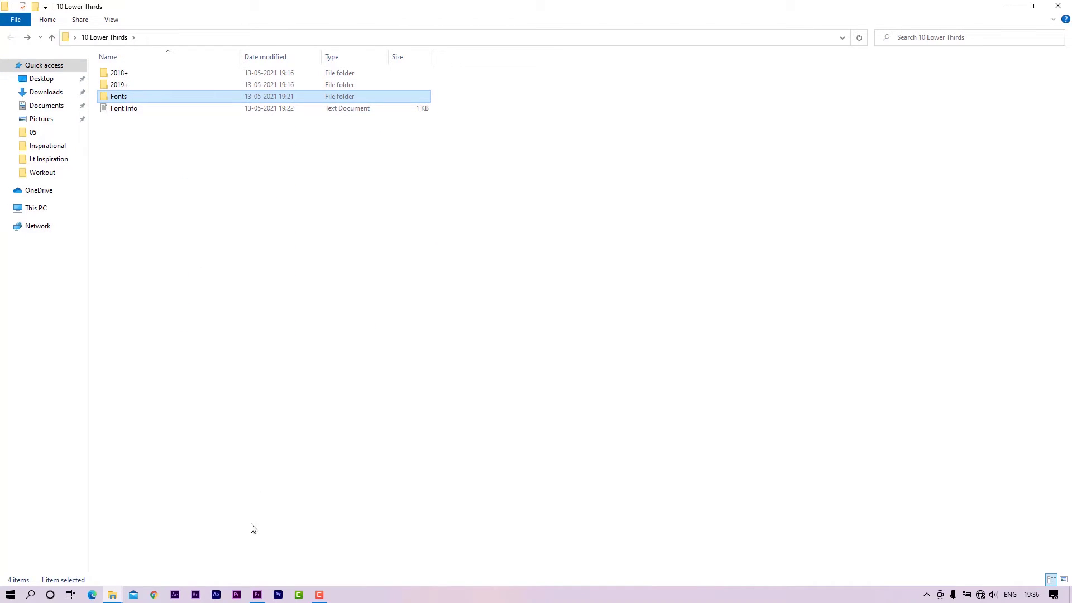
- Create a new sequence, Sequence 01, in the Premiere Pro project
left_click(258, 595)
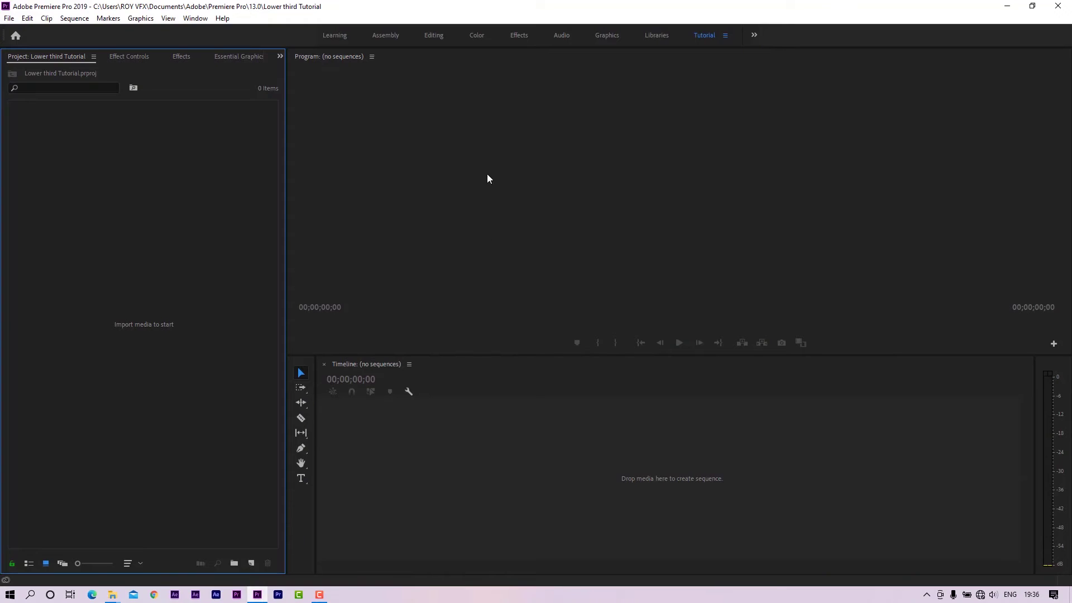
left_click(253, 565)
left_click(279, 424)
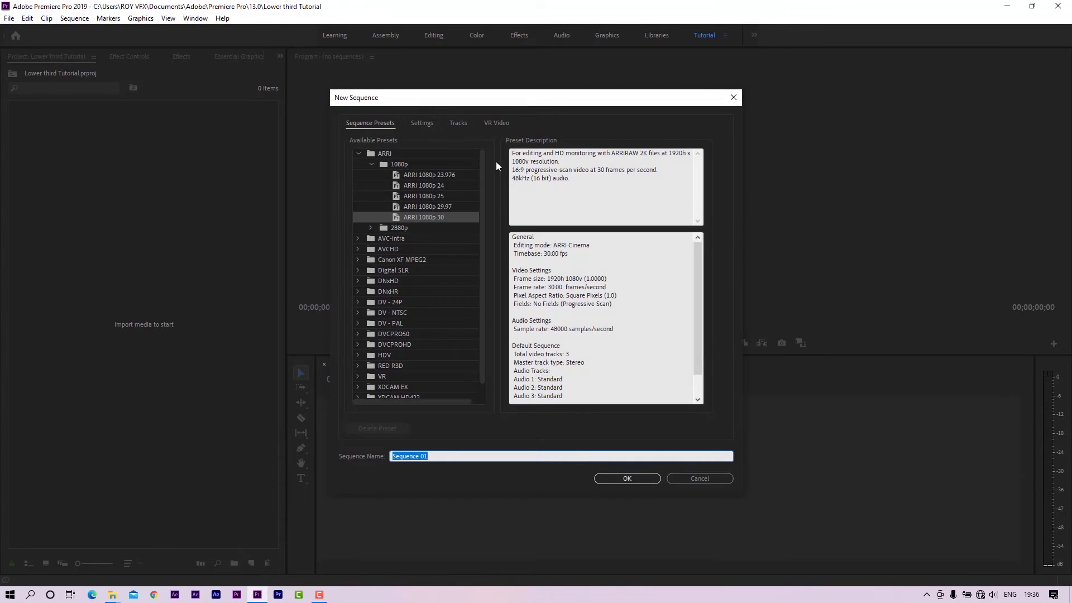
left_click(628, 479)
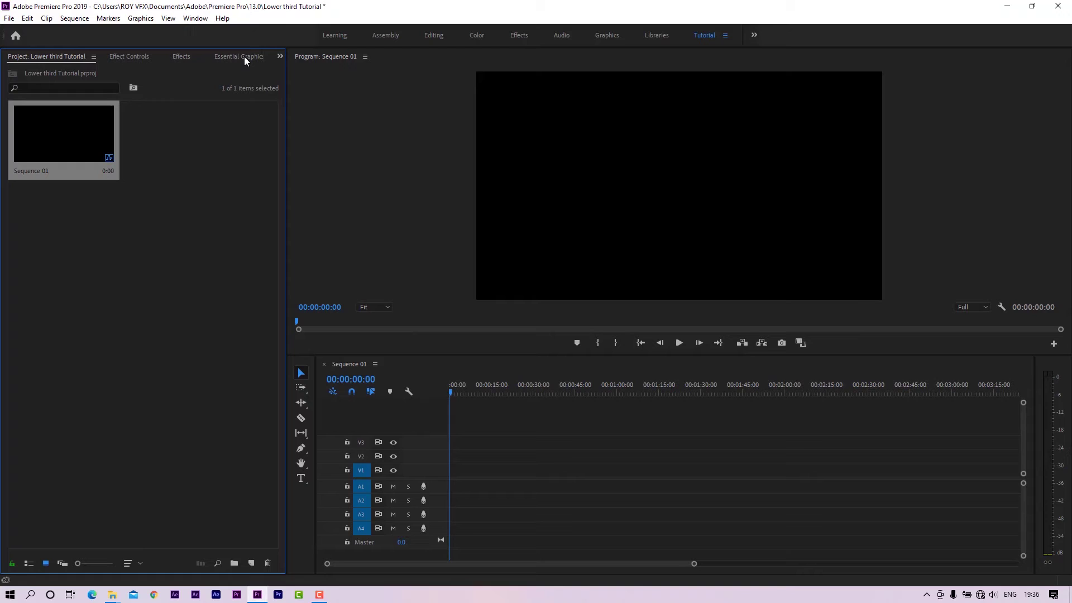
- Add the 2019+ folder as an additional Essential Graphics templates folder
left_click(195, 18)
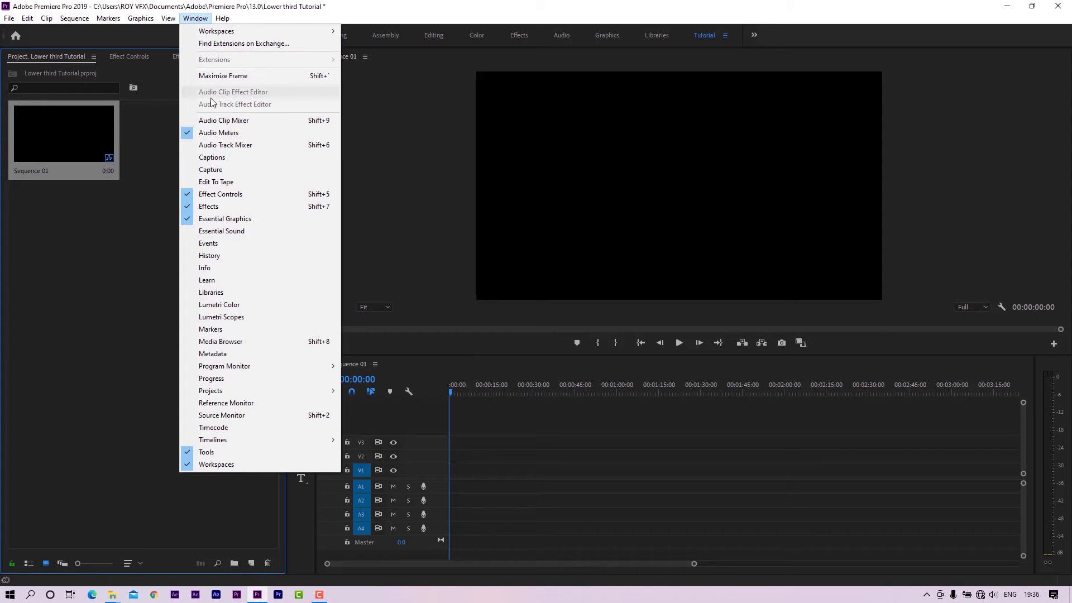
left_click(221, 220)
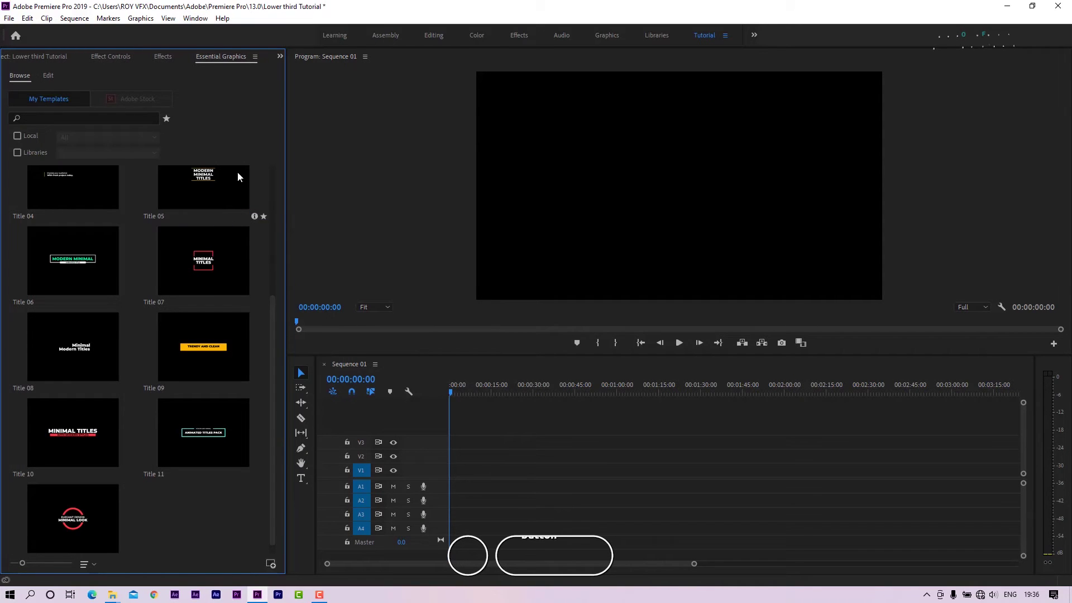
right_click(221, 57)
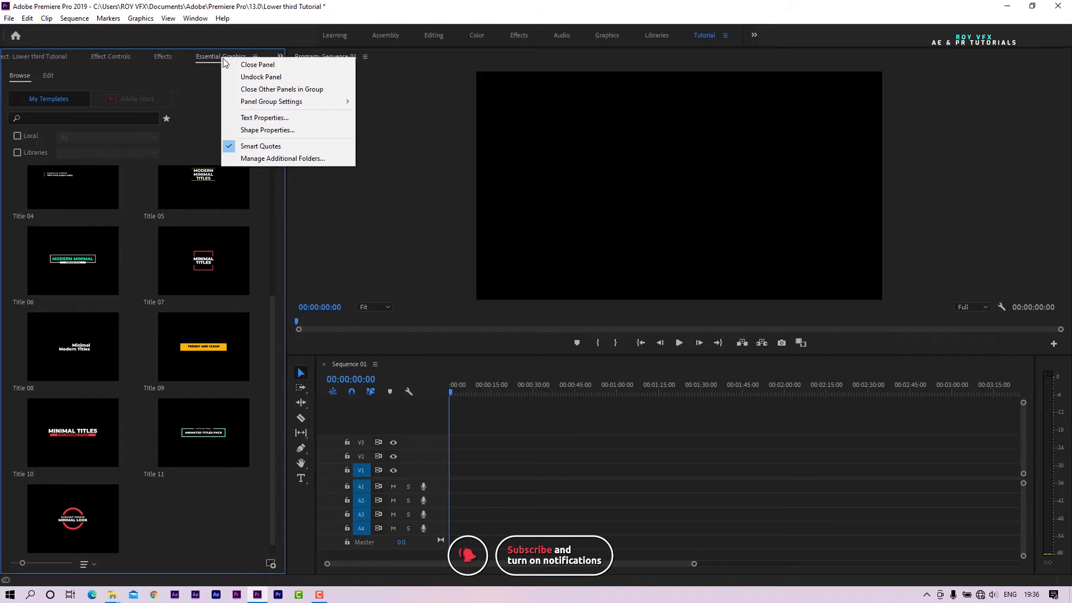
left_click(272, 159)
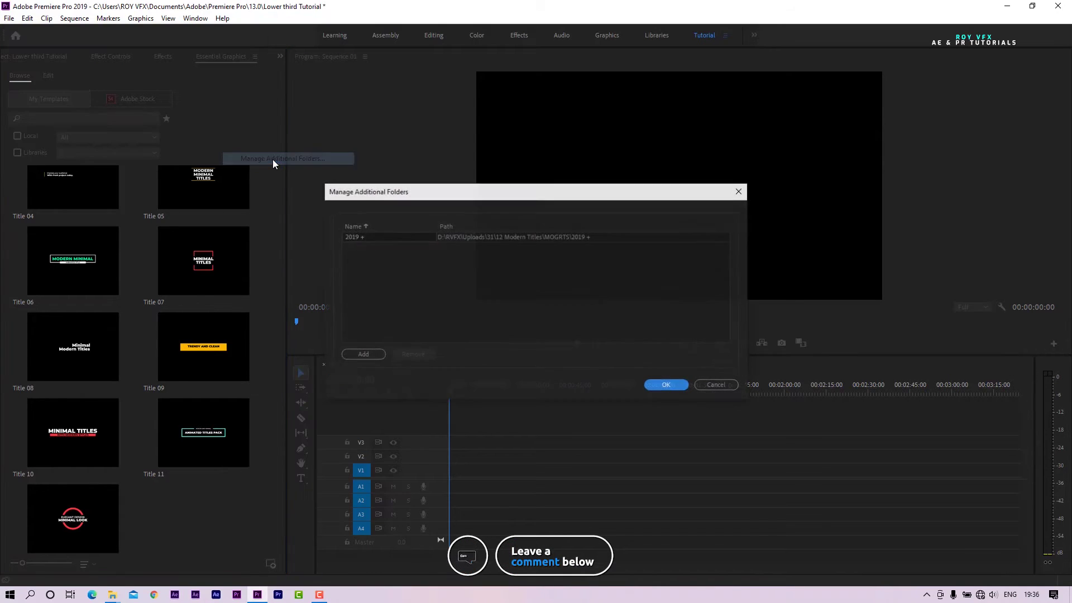
left_click(366, 357)
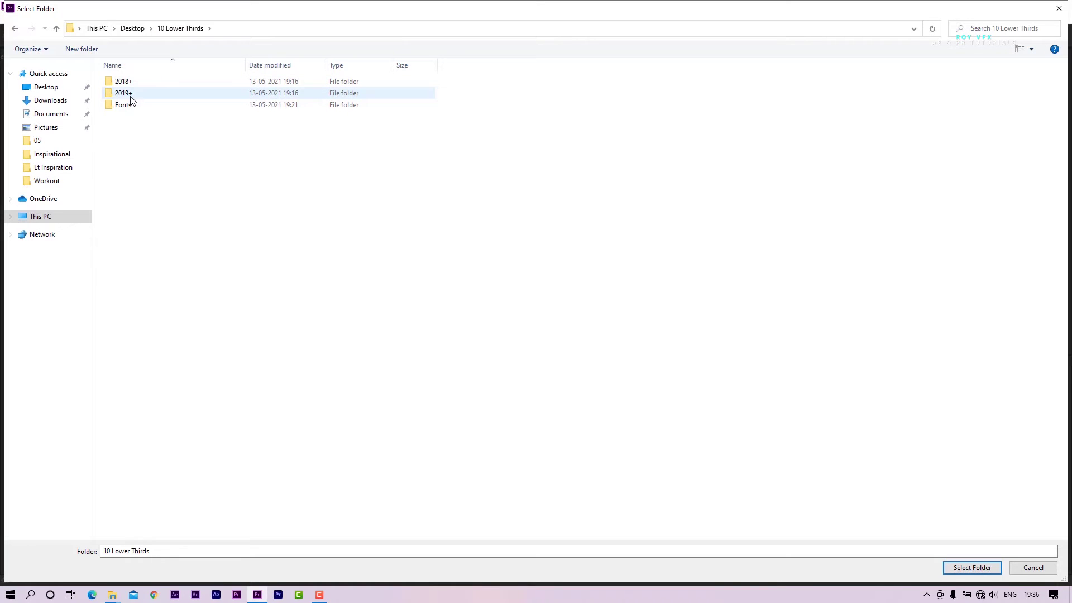
left_click(131, 99)
double_click(131, 99)
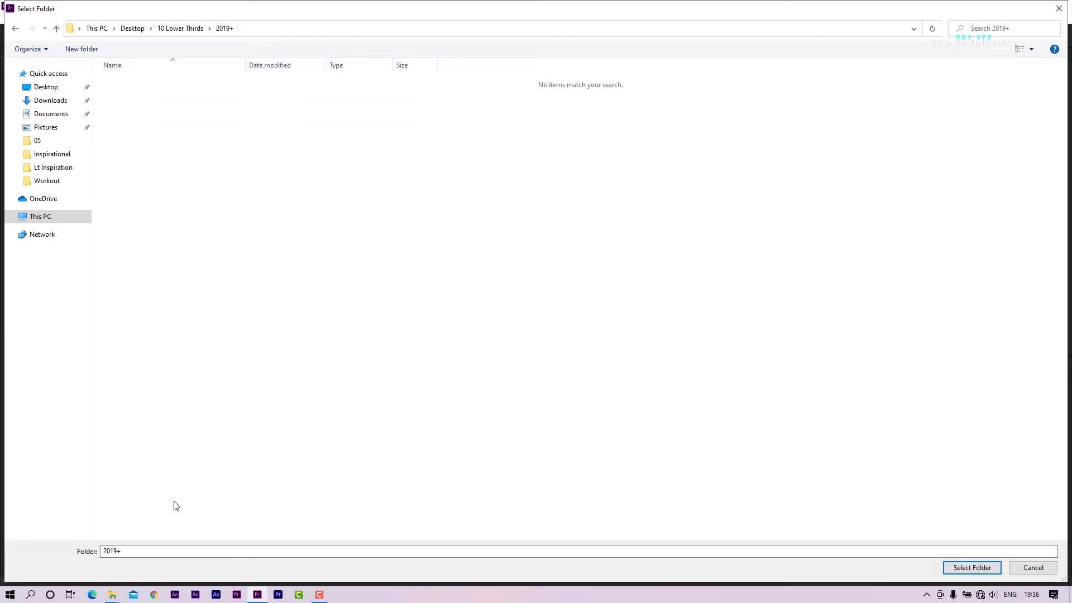
left_click(972, 568)
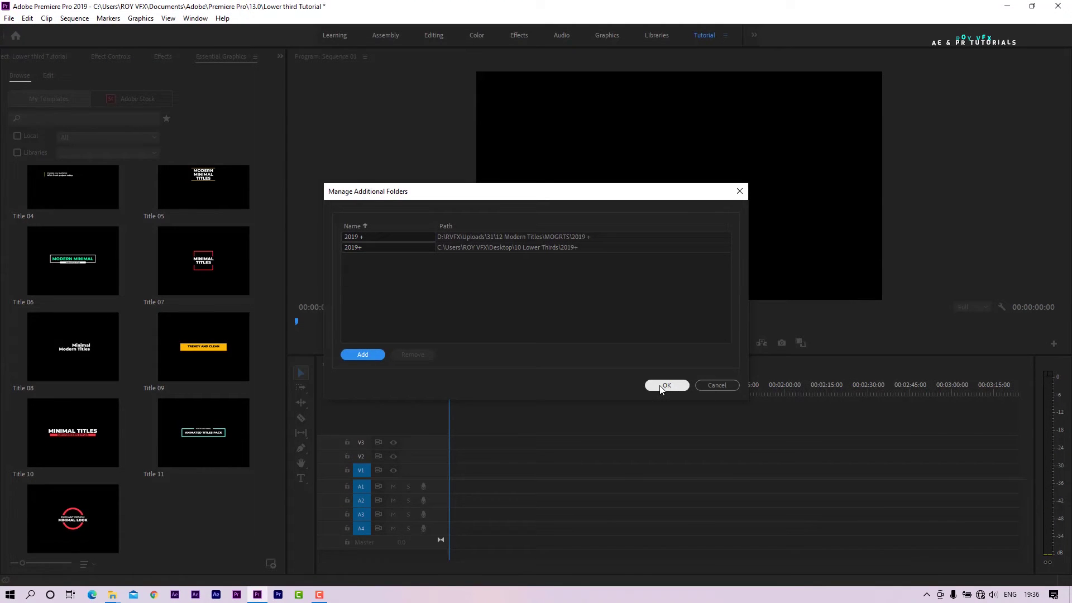
left_click(661, 387)
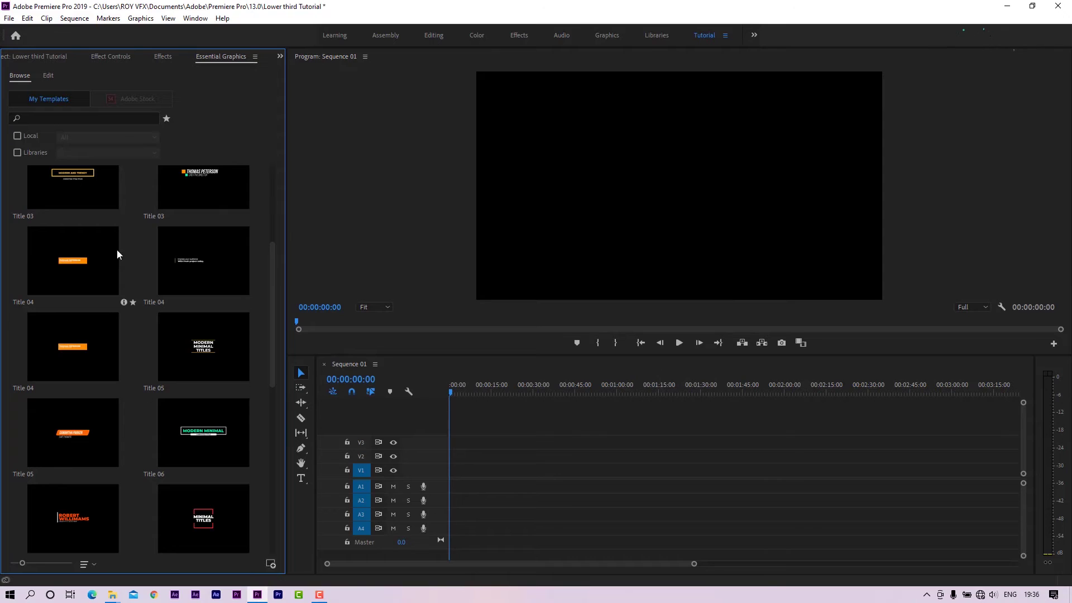
scroll(93, 317, "down", 2)
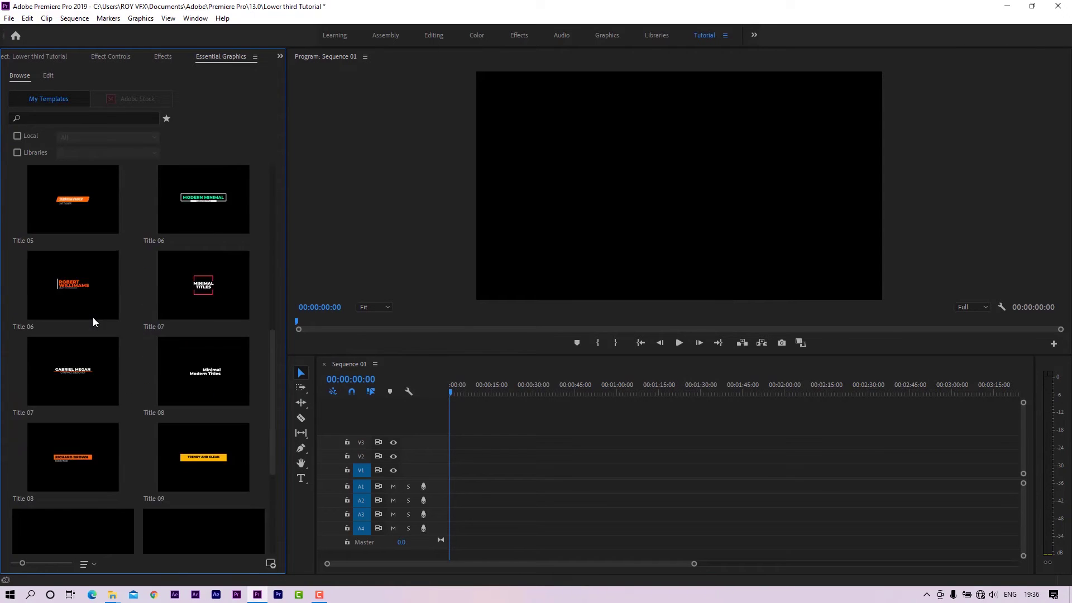
scroll(95, 326, "down", 1)
scroll(83, 356, "up", 3)
scroll(126, 310, "up", 2)
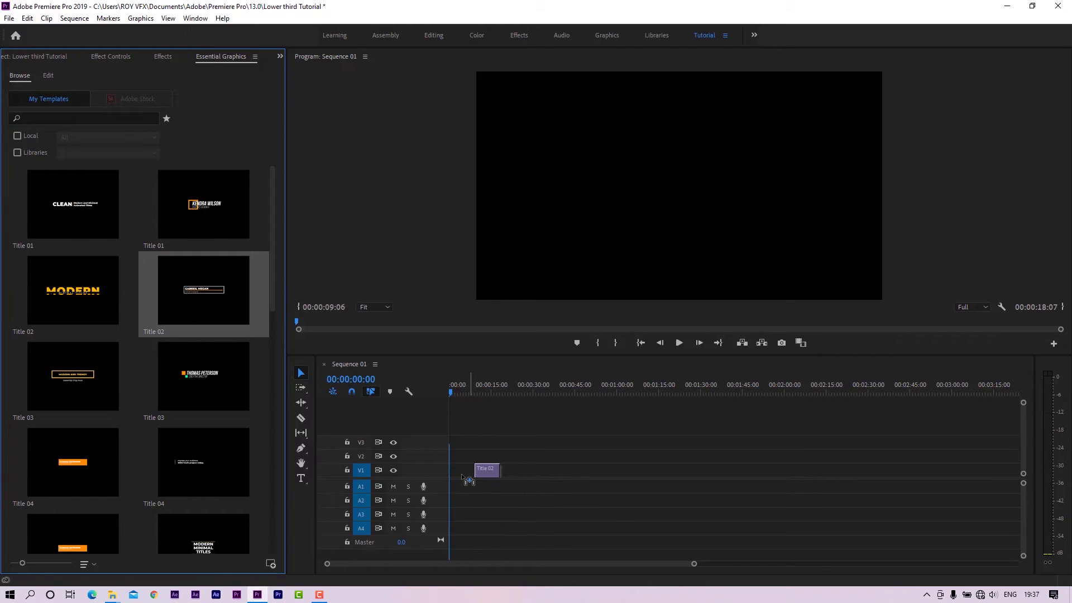
- Place the Title 02 lower-third template on track V1 and preview its animation
left_click_drag(195, 292, 477, 471)
left_click_drag(690, 563, 423, 564)
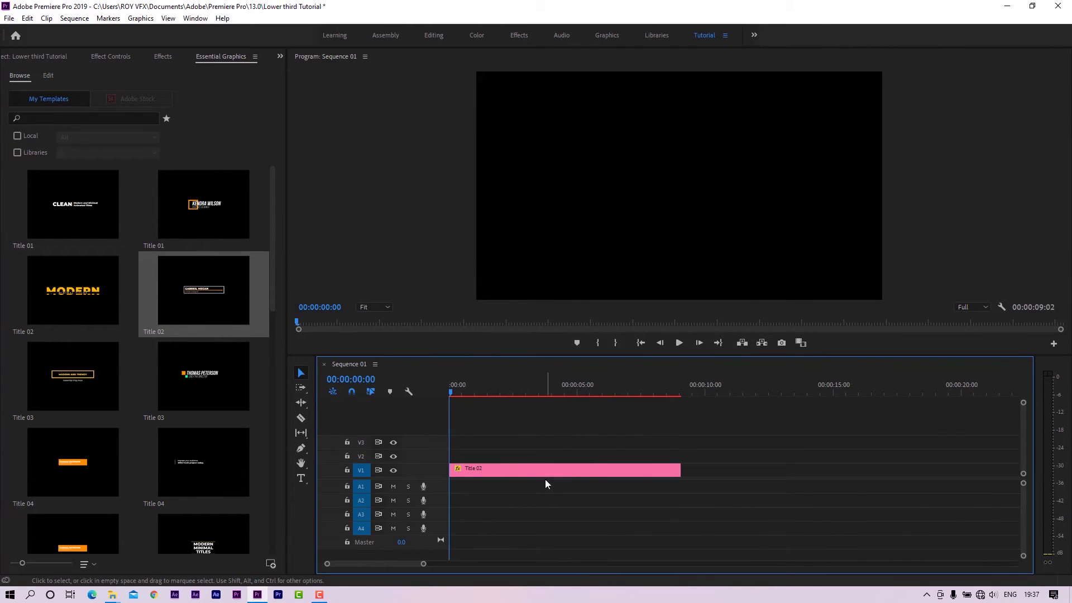
left_click_drag(460, 394, 656, 421)
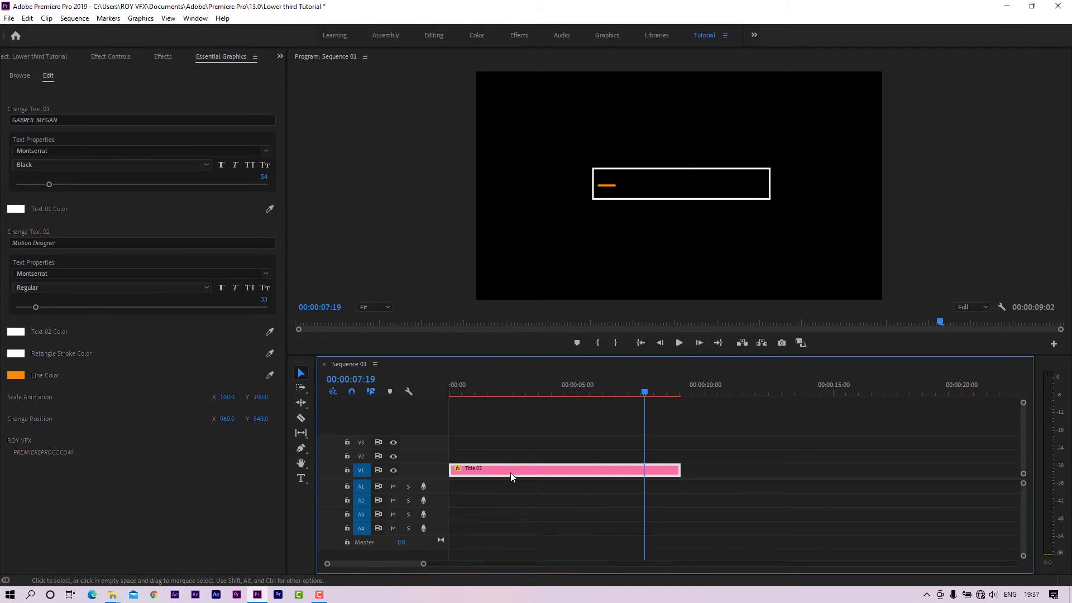
left_click(544, 393)
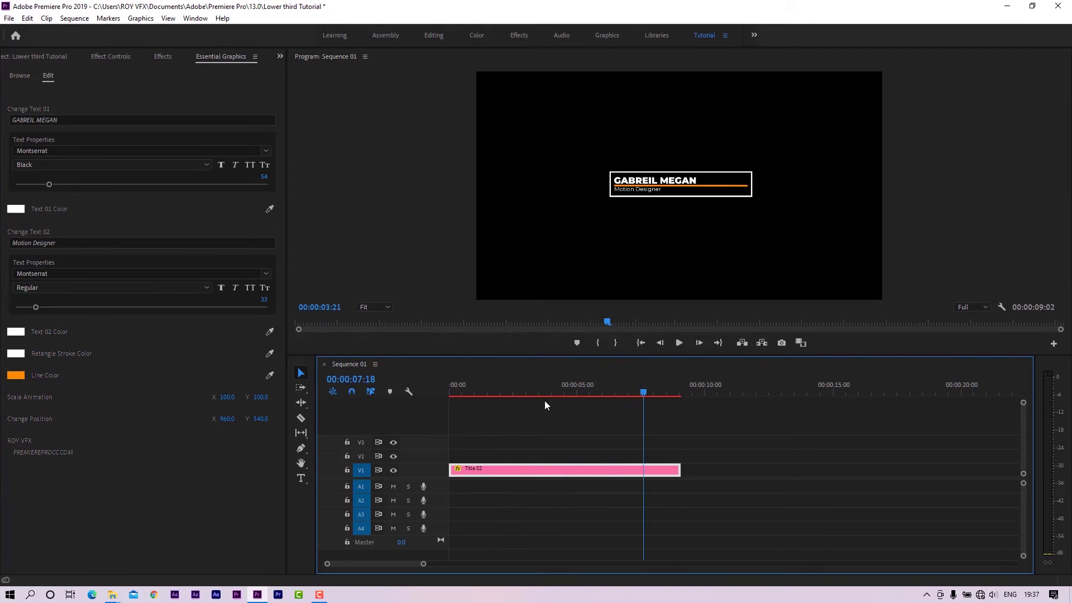
- Change the main title text to 'Add Your text'
left_click(66, 119)
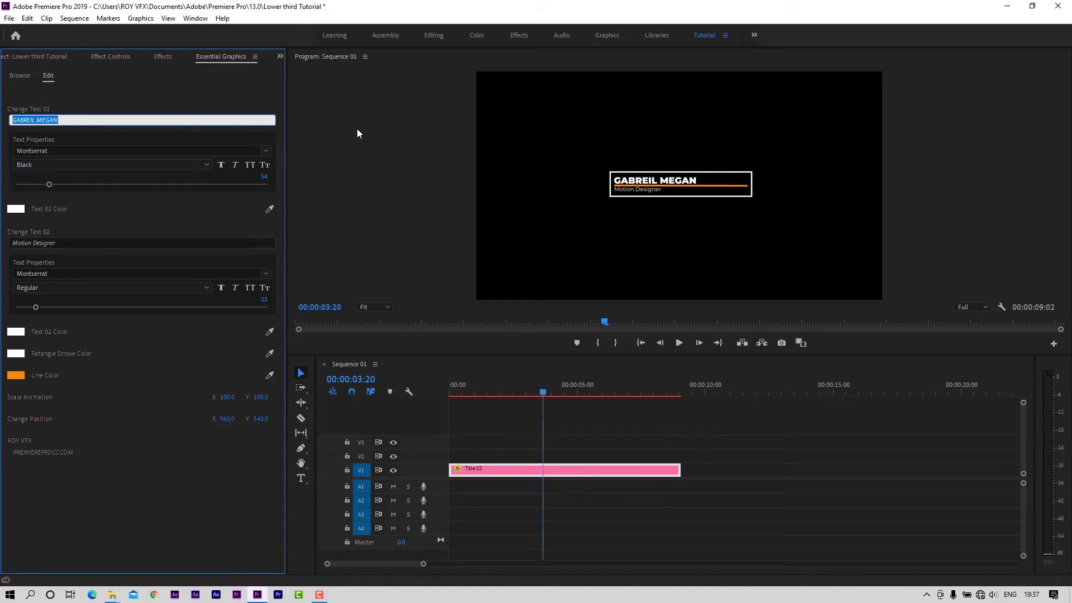
type("Add Your text")
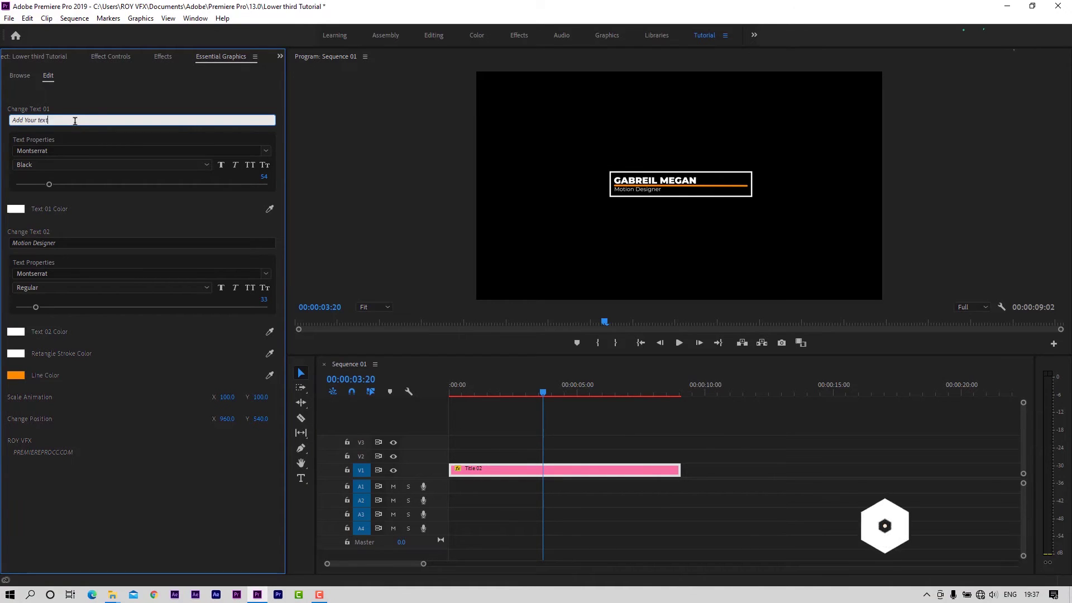
key("Return")
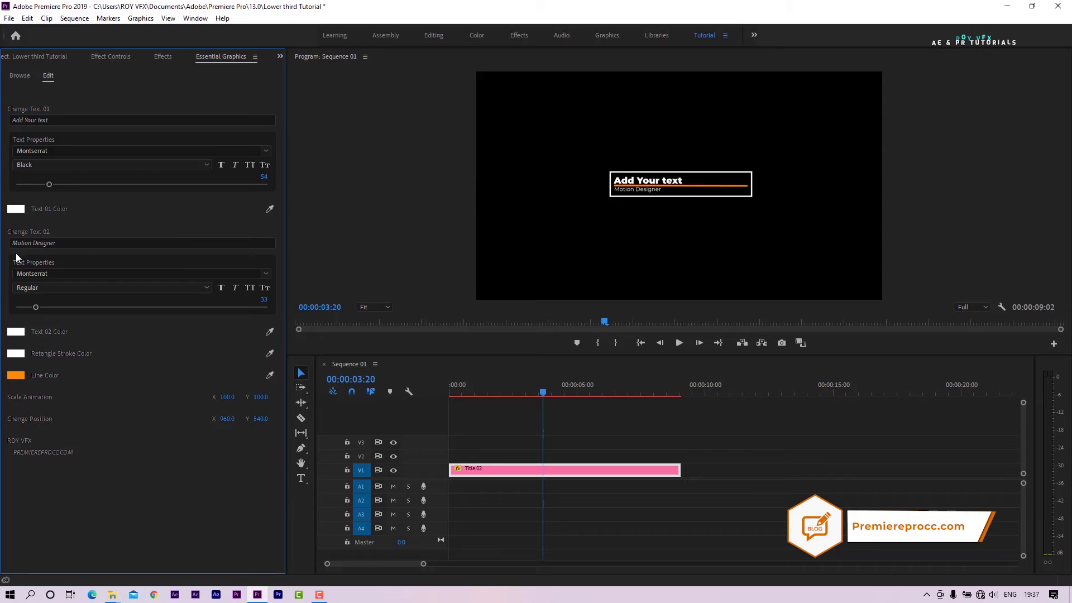
left_click(74, 240)
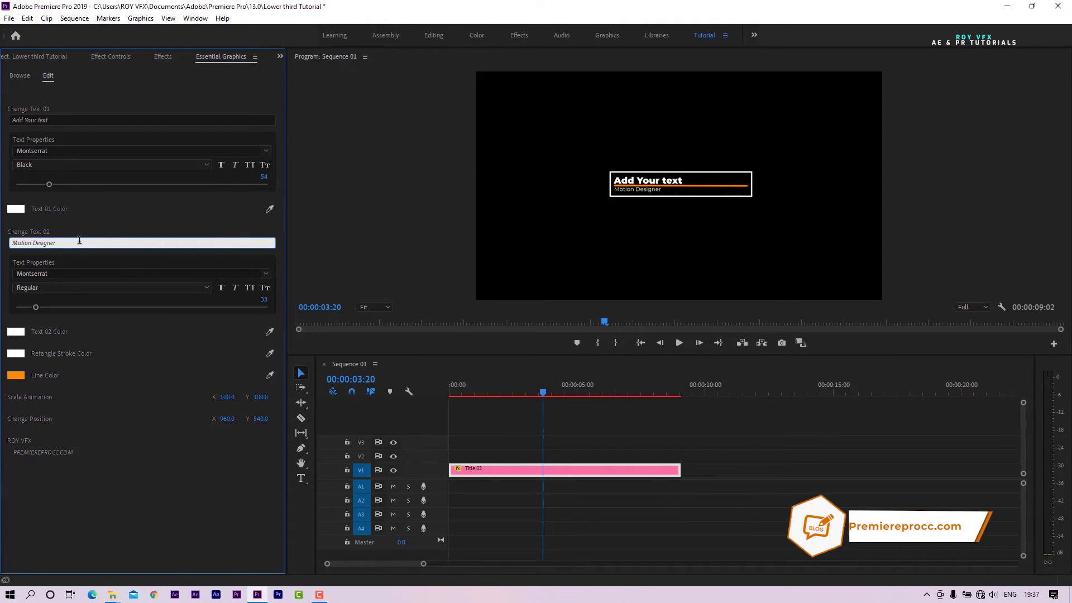
- Set the title font to Montserrat Bold at size 75
key("Return")
left_click(65, 153)
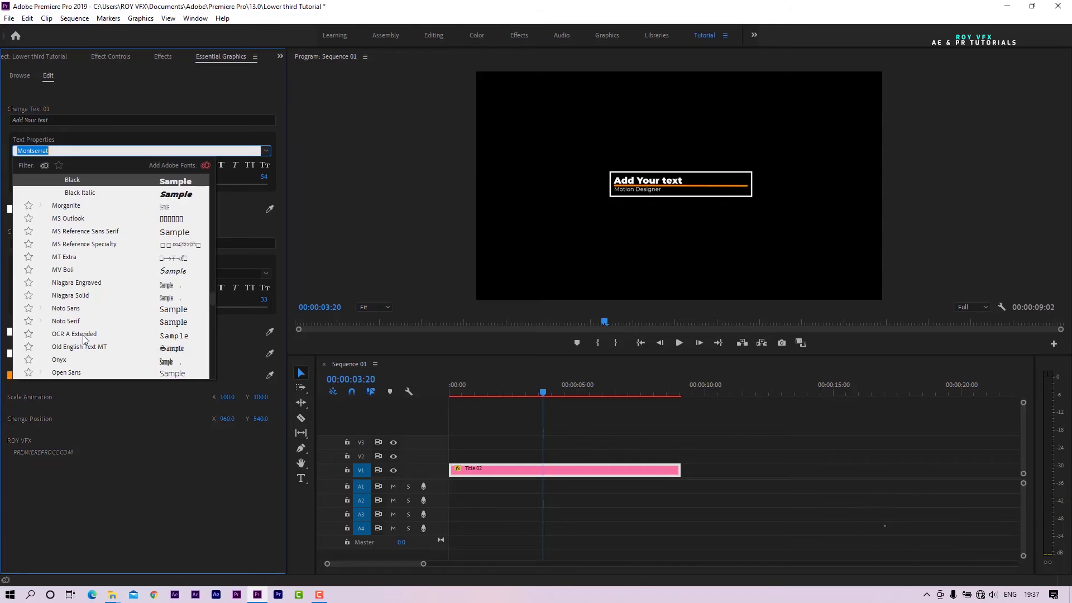
left_click(74, 284)
left_click_drag(51, 185, 63, 184)
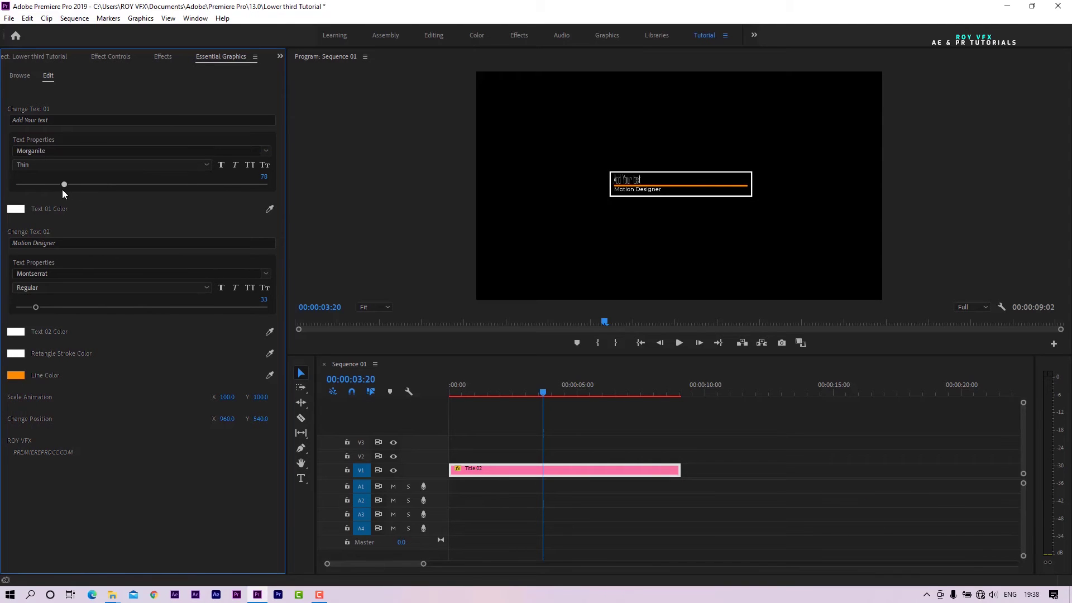
left_click(65, 166)
left_click(47, 375)
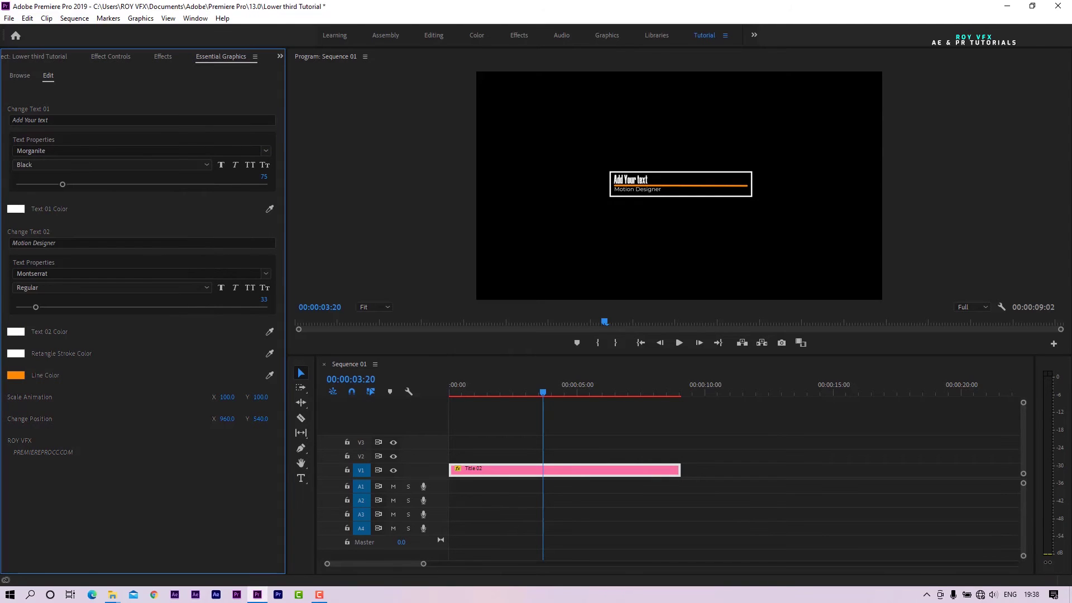
left_click(63, 151)
type("Montserrat")
left_click(98, 339)
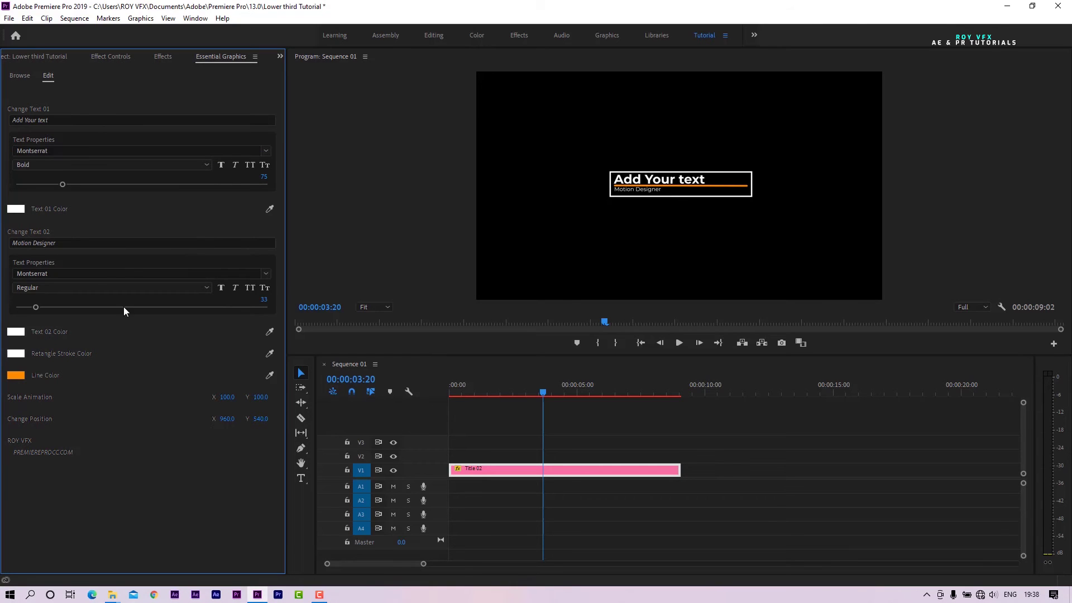
- Colour the title orange-red and the Motion Designer subtitle purple
left_click(16, 209)
left_click(568, 252)
left_click(551, 246)
left_click(658, 240)
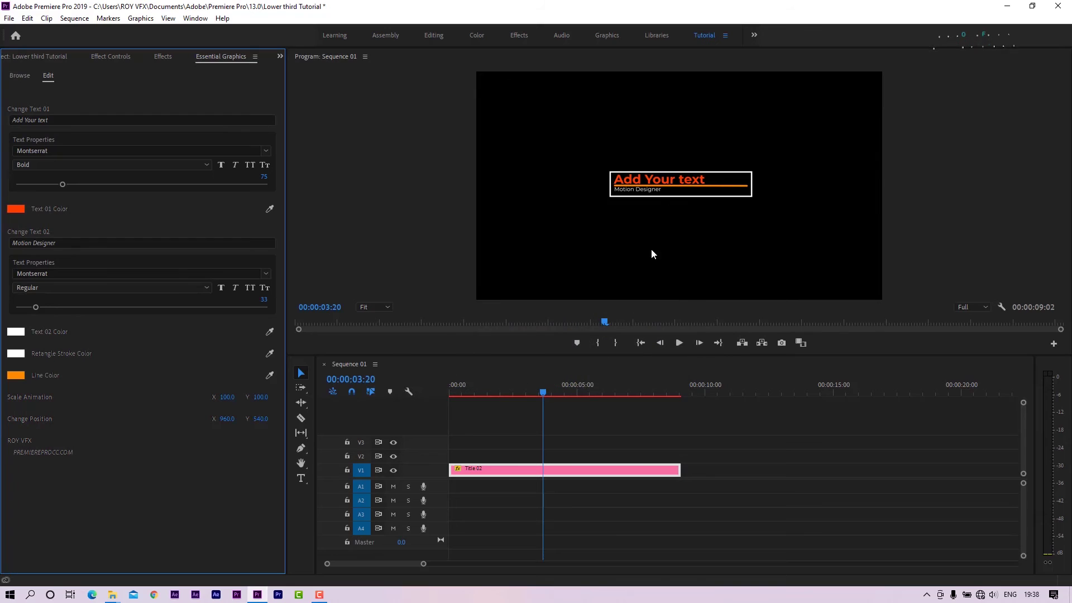
left_click(16, 332)
left_click(566, 362)
left_click(551, 246)
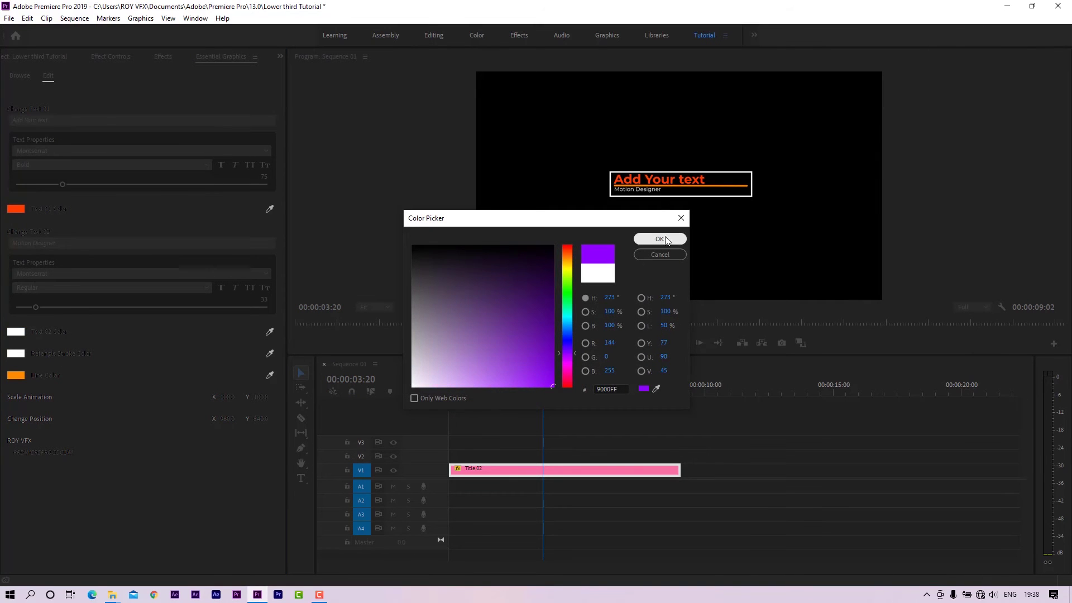
left_click(659, 238)
- Colour the underline yellow and check it around 3–5 seconds
left_click(16, 376)
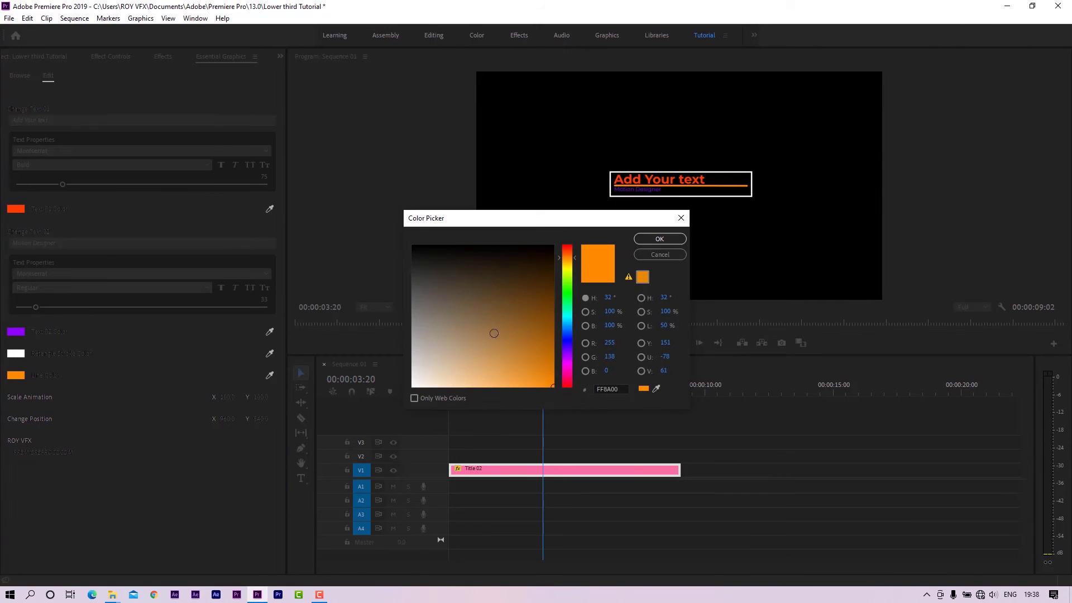
left_click(568, 268)
left_click(660, 239)
left_click(529, 392)
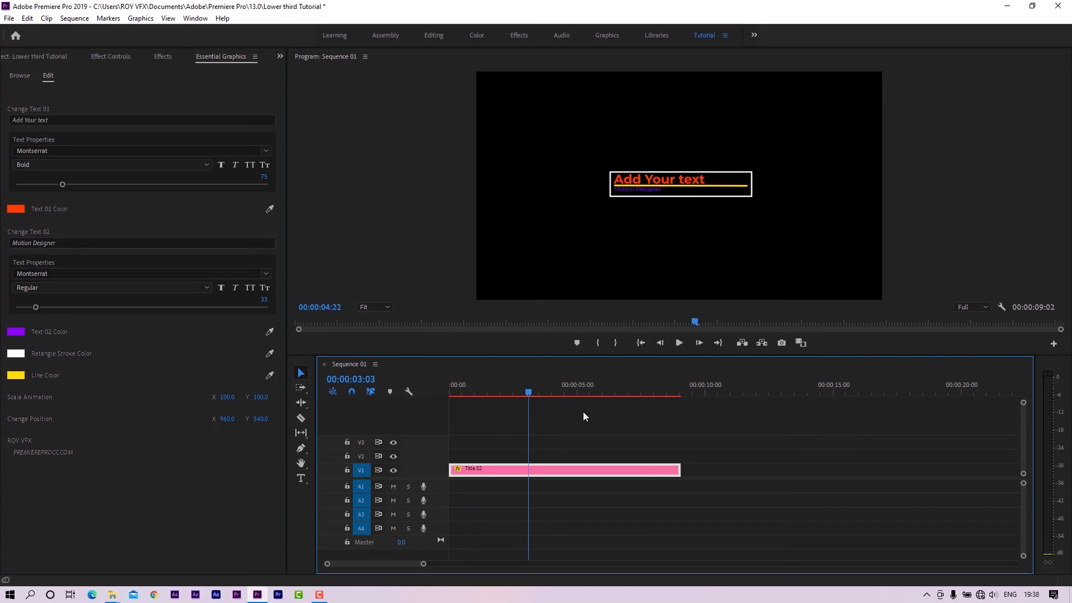
left_click(598, 390)
- Colour the frame outline with the title's orange-red, sampled via eyedropper
left_click(16, 353)
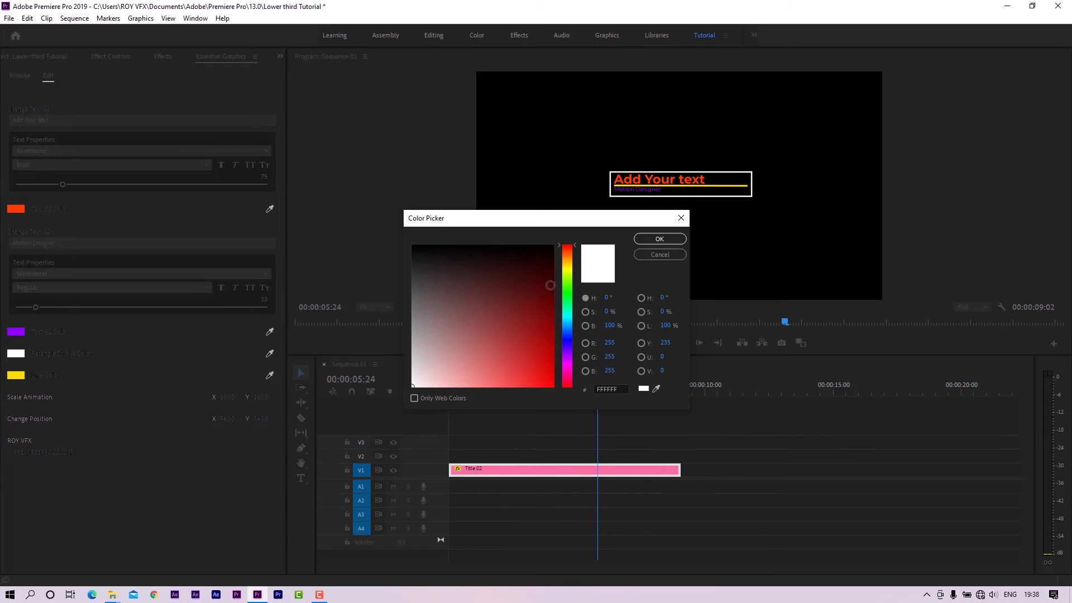
left_click_drag(550, 286, 565, 401)
left_click(656, 388)
left_click(638, 176)
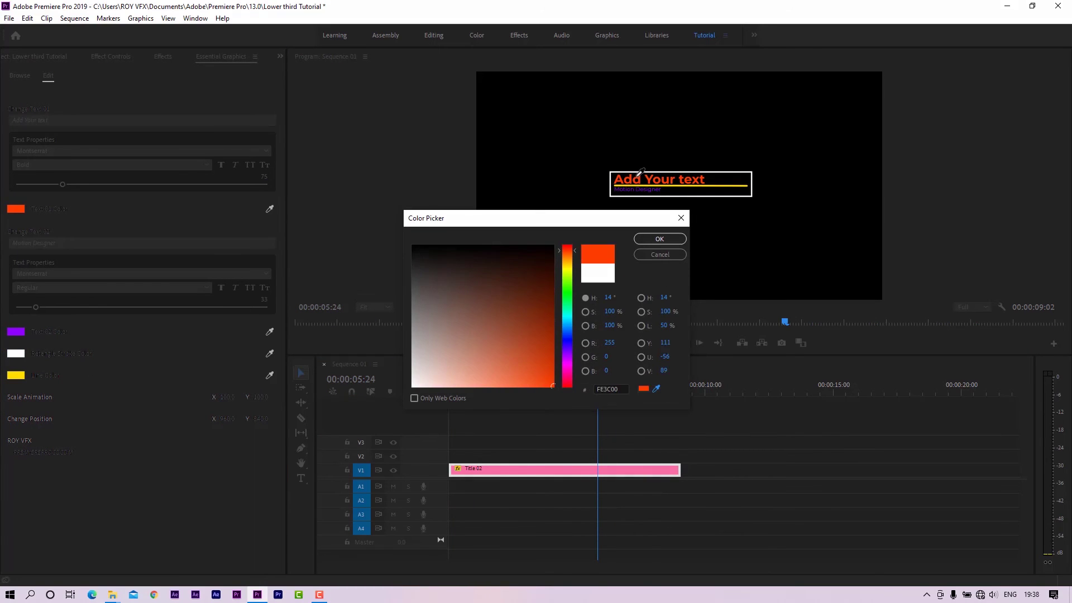
left_click(659, 239)
mouse_move(508, 391)
left_mouse_down()
mouse_move(653, 423)
mouse_move(589, 423)
left_mouse_up()
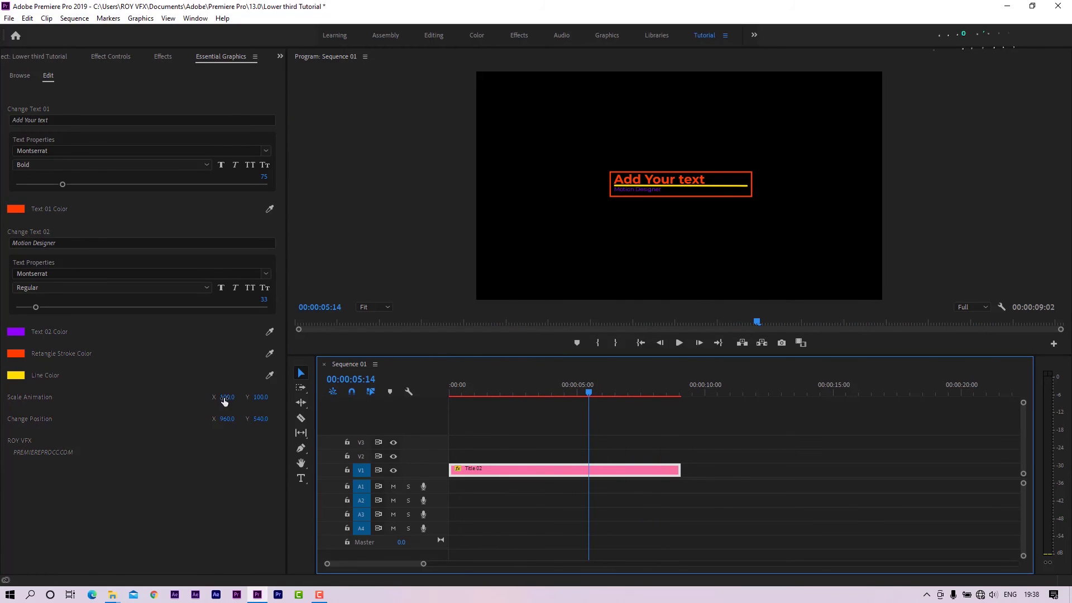
- Set the lower third's Scale Animation to 88 and position to about 542, 855
left_click_drag(223, 403, 289, 402)
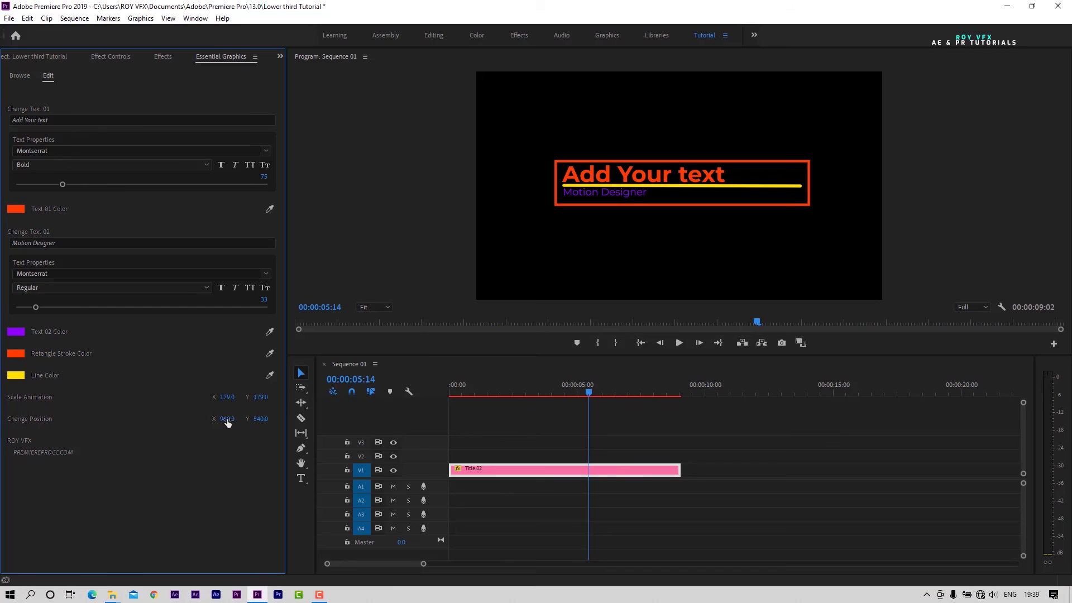
left_click_drag(226, 419, 167, 420)
left_click_drag(260, 420, 326, 418)
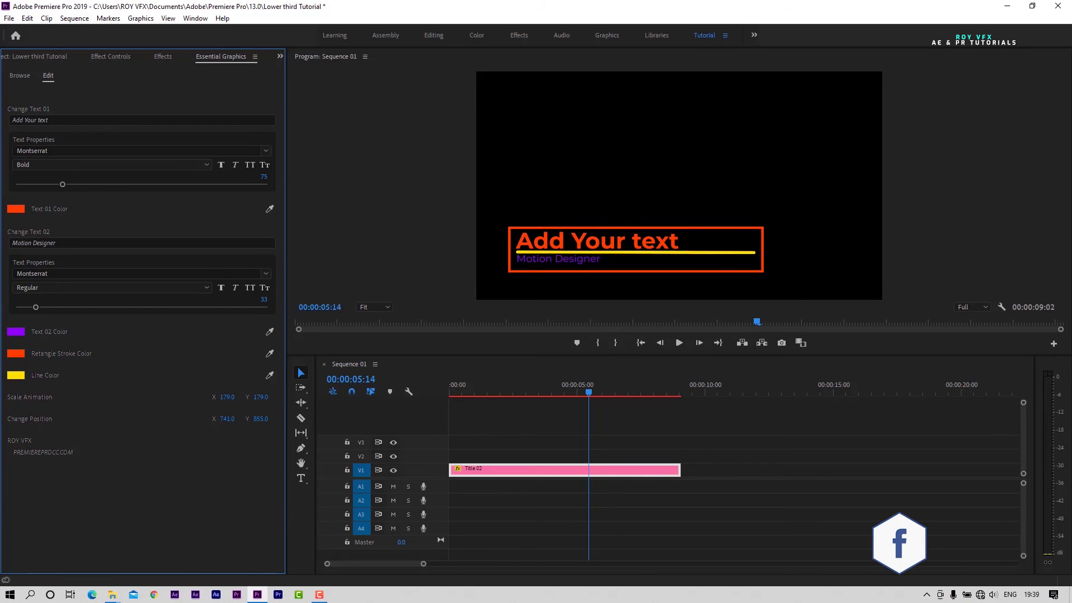
mouse_move(225, 397)
left_mouse_down()
mouse_move(176, 397)
mouse_move(185, 419)
mouse_move(204, 419)
left_mouse_up()
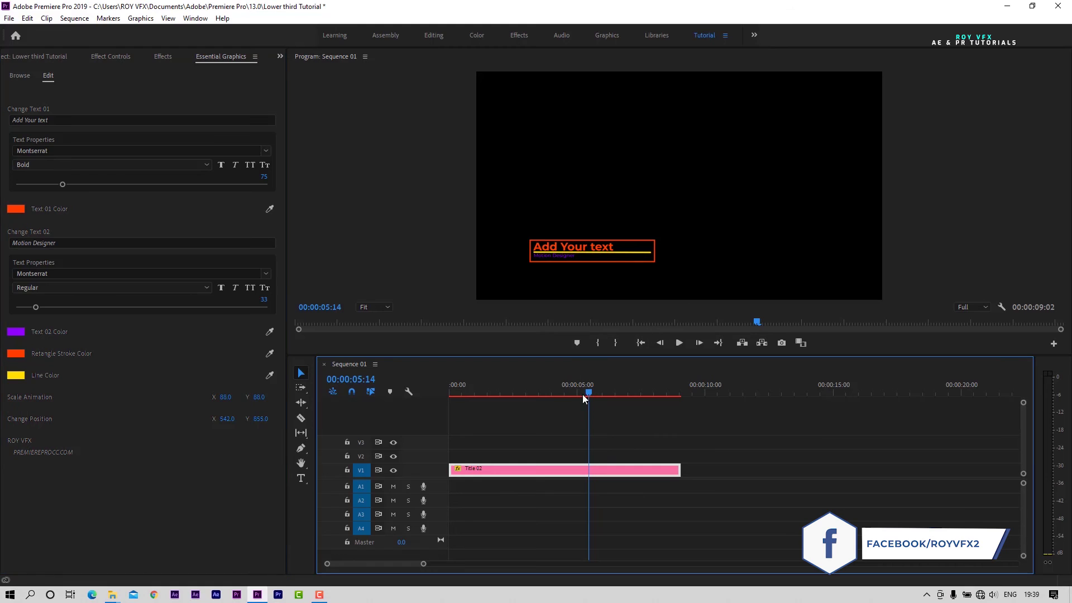
mouse_move(582, 394)
left_mouse_down()
mouse_move(456, 403)
mouse_move(666, 413)
mouse_move(594, 417)
left_mouse_up()
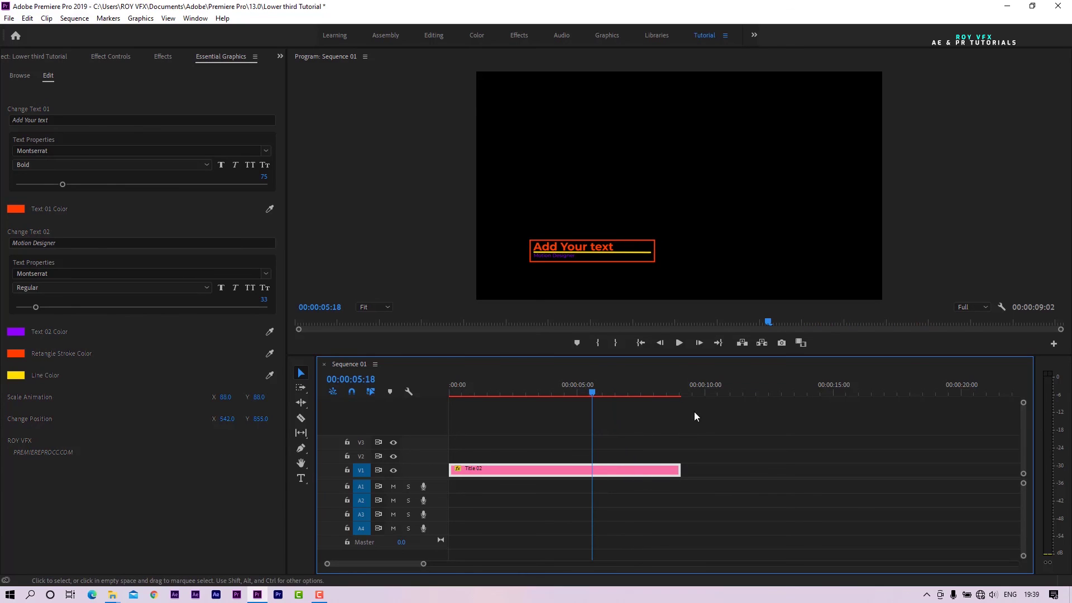
- Extend the Title 02 clip's end on V1 to about 00:00:14:25
left_click(631, 397)
left_click_drag(680, 469, 635, 469)
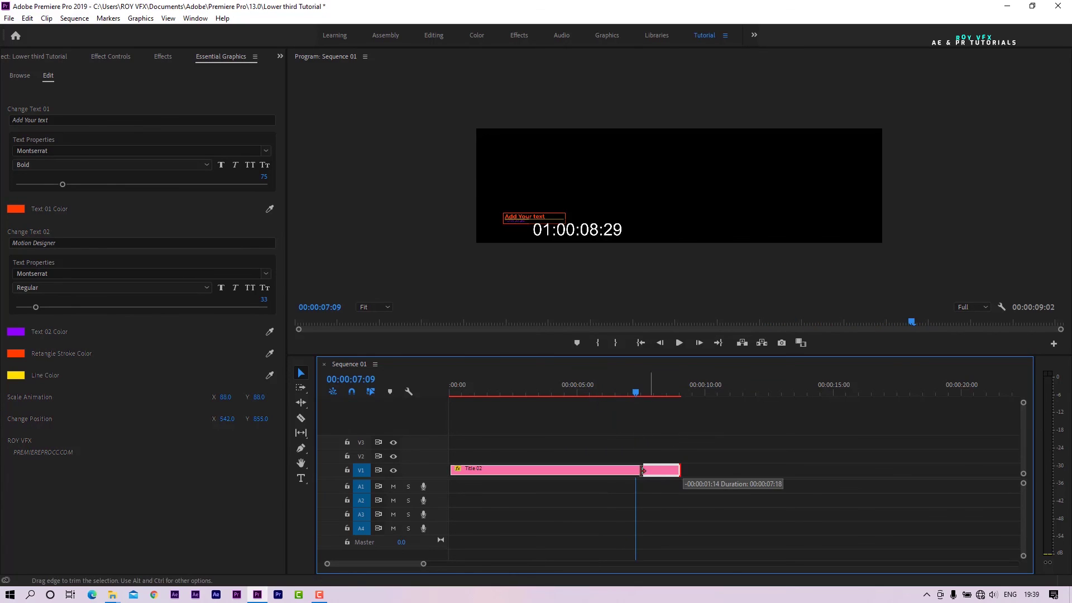
left_click_drag(630, 398, 558, 396)
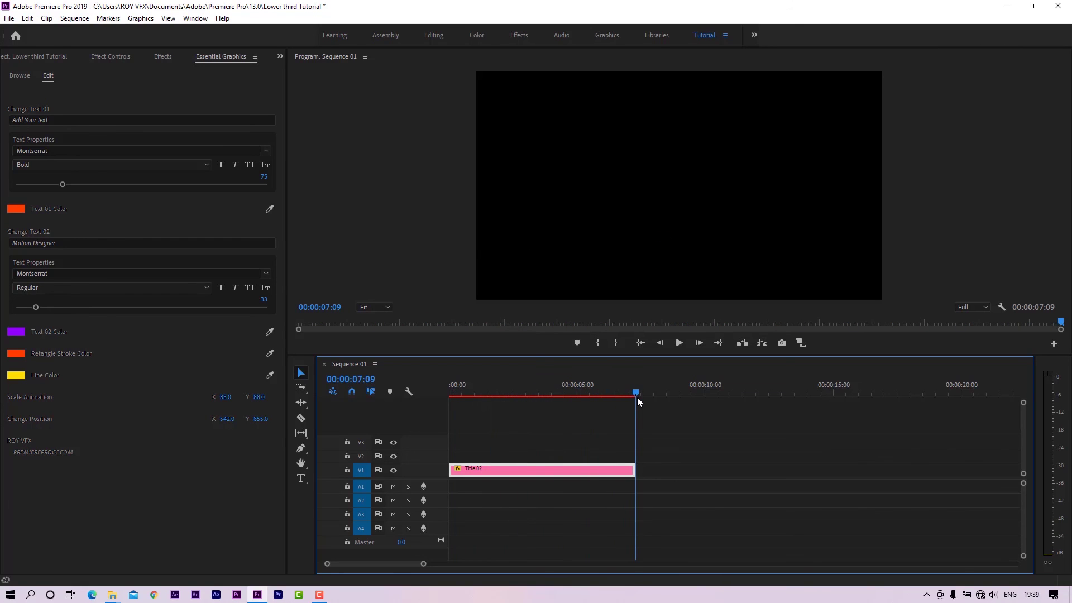
left_click_drag(575, 399, 612, 397)
left_click_drag(634, 469, 827, 470)
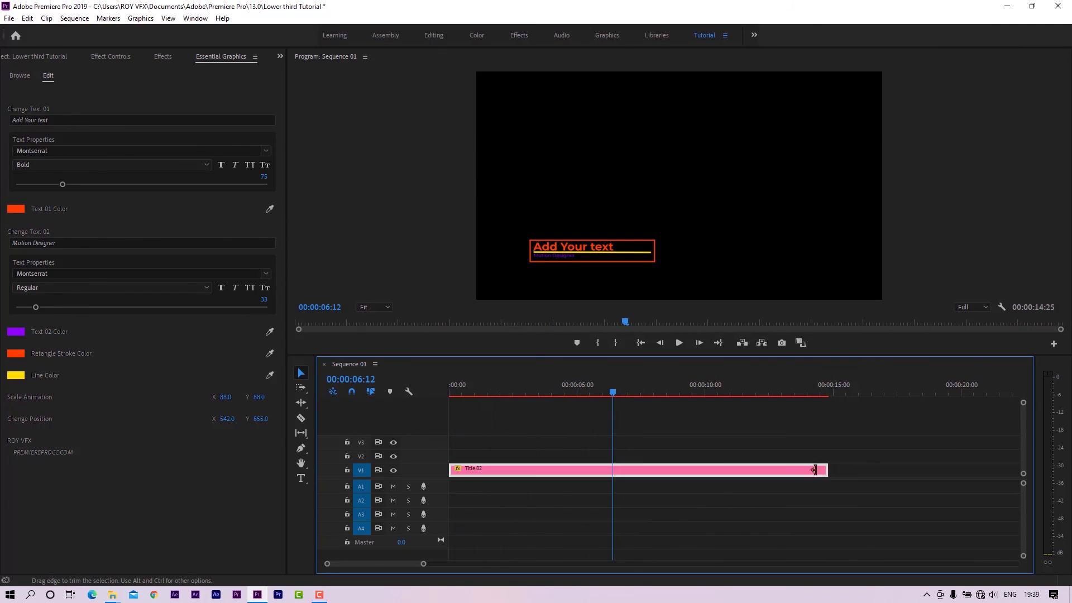
mouse_move(596, 392)
left_mouse_down()
mouse_move(500, 392)
mouse_move(712, 416)
mouse_move(825, 415)
left_mouse_up()
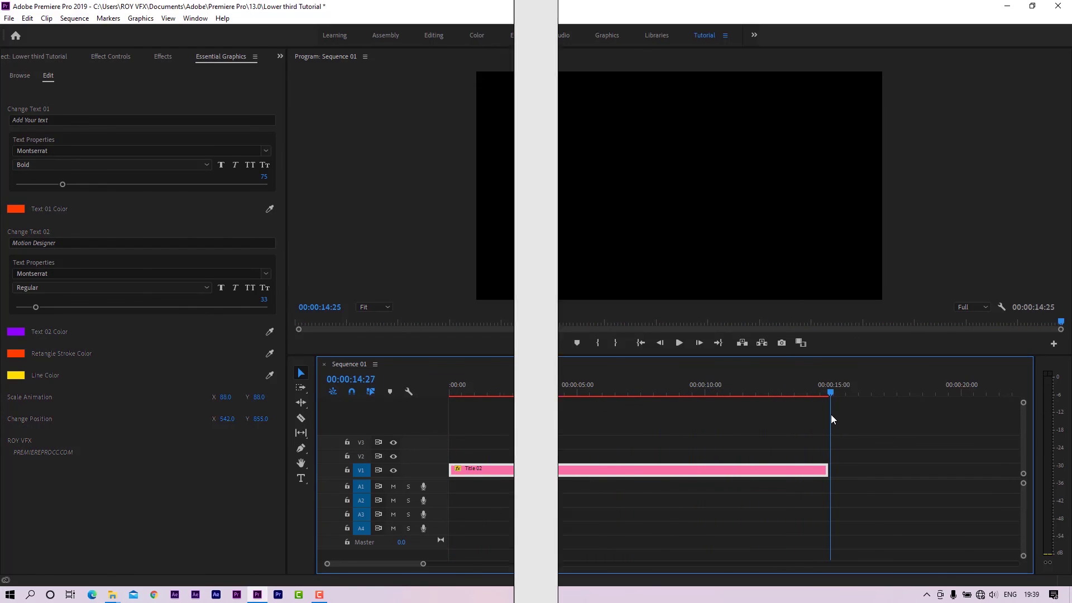